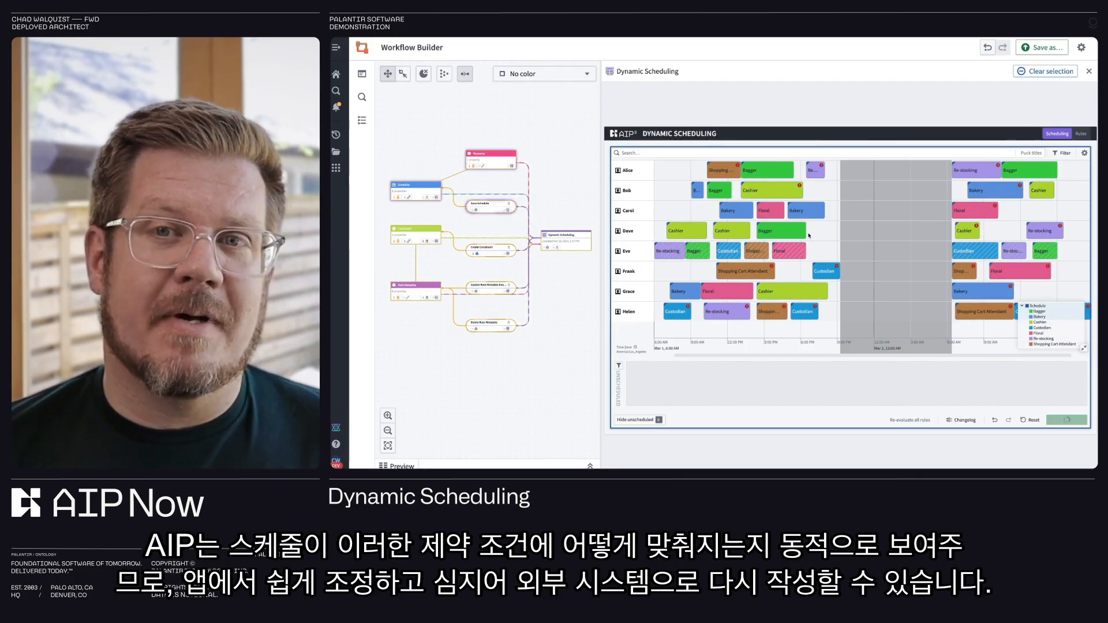
left_click_drag(804, 232, 842, 234)
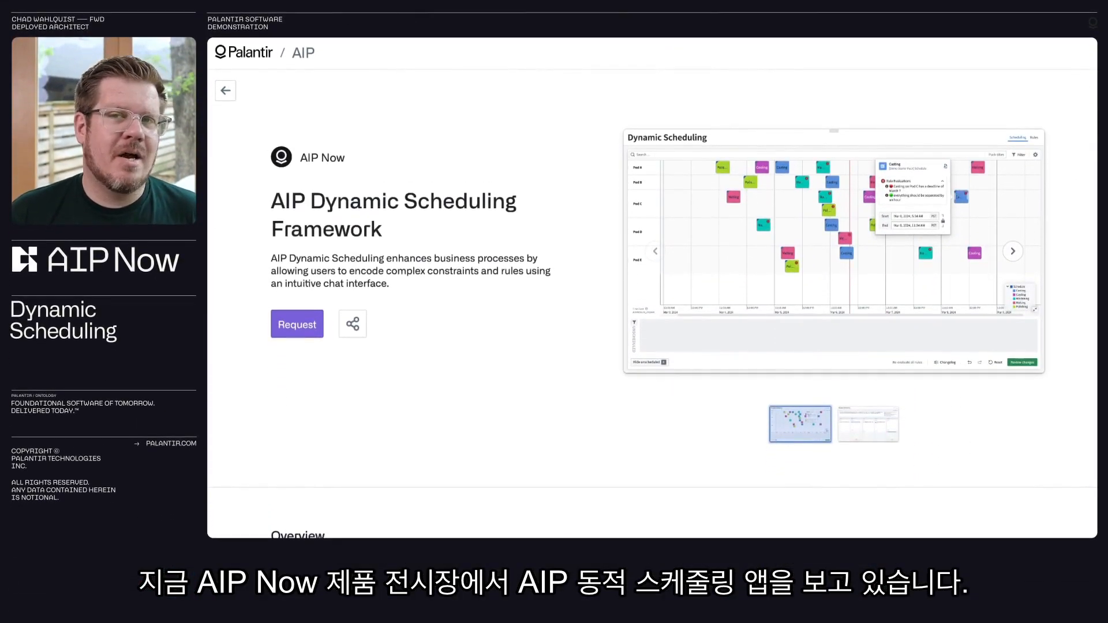
View the rules screenshot of the AIP Dynamic Scheduling Framework and read its Overview section
left_click(859, 426)
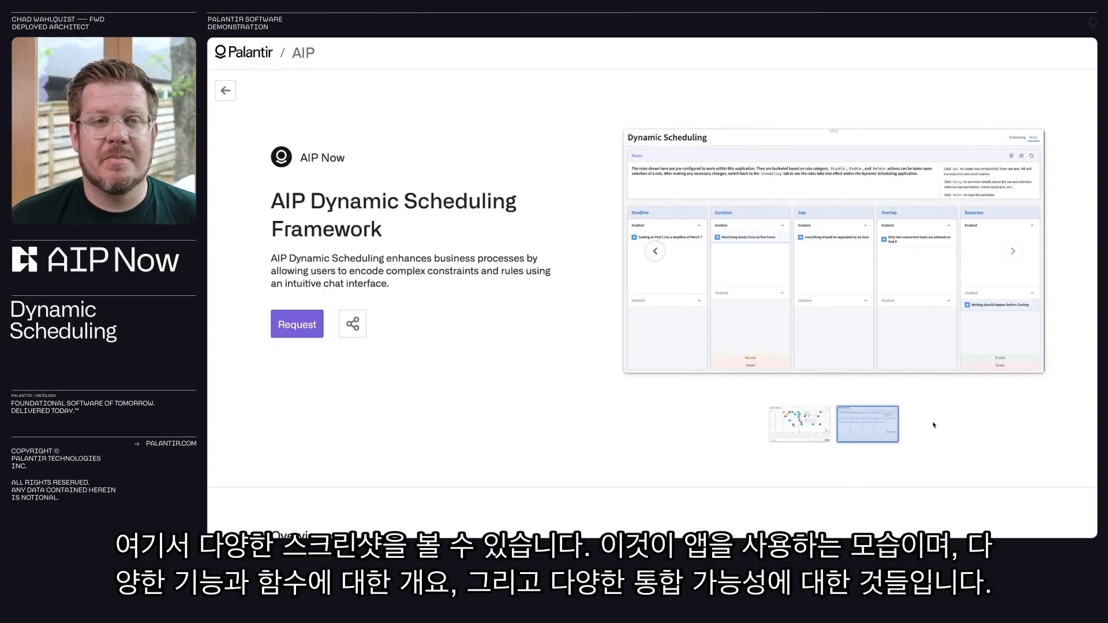
scroll(934, 425, "down", 5)
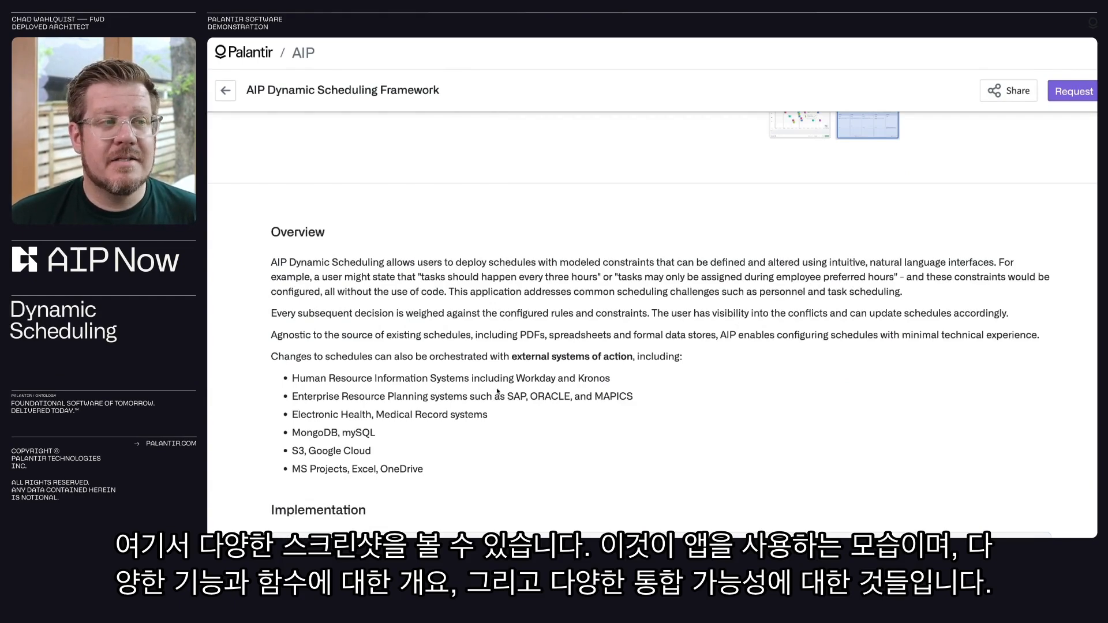
Examine the Pipeline, Ontology, Function and Application stages in the Implementation diagram of the product page
scroll(517, 395, "down", 4)
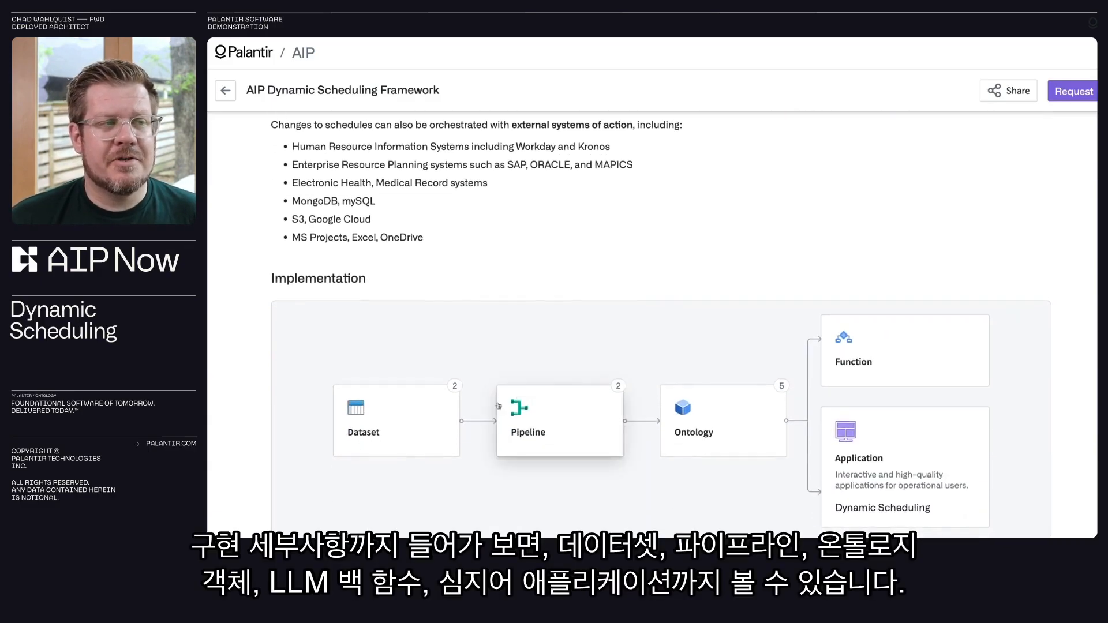
left_click(577, 416)
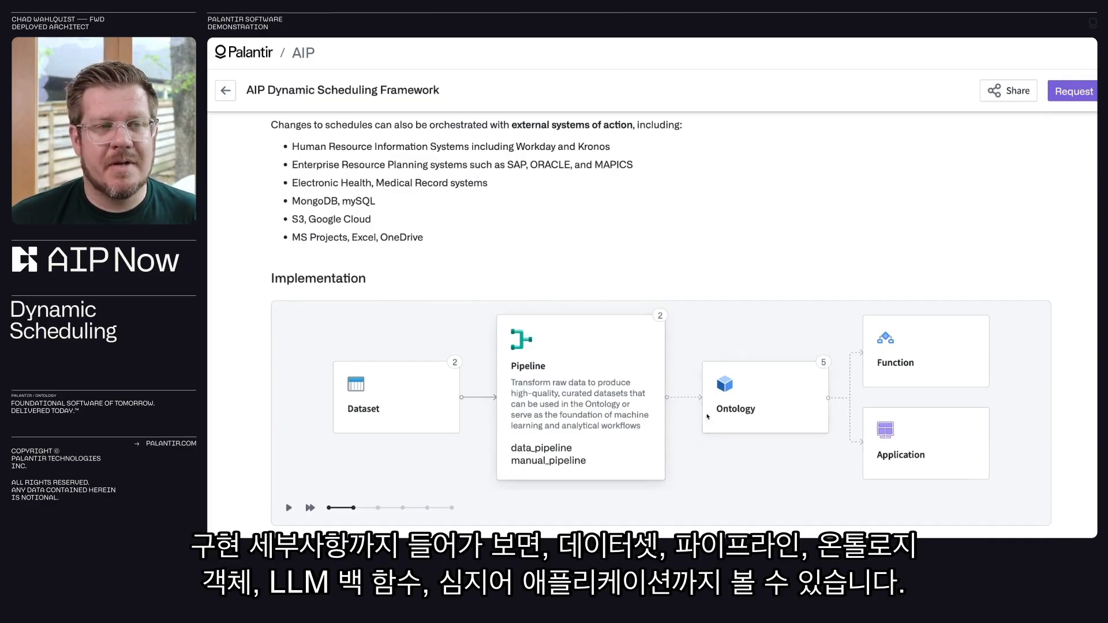
left_click(720, 418)
left_click(890, 393)
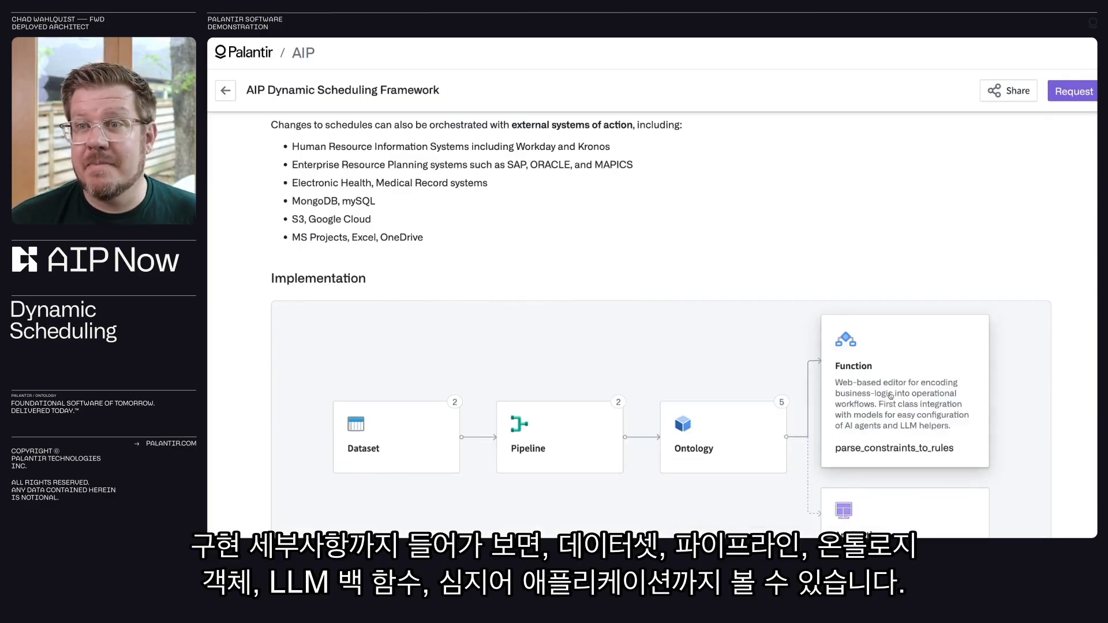
scroll(891, 395, "down", 1)
left_click(893, 441)
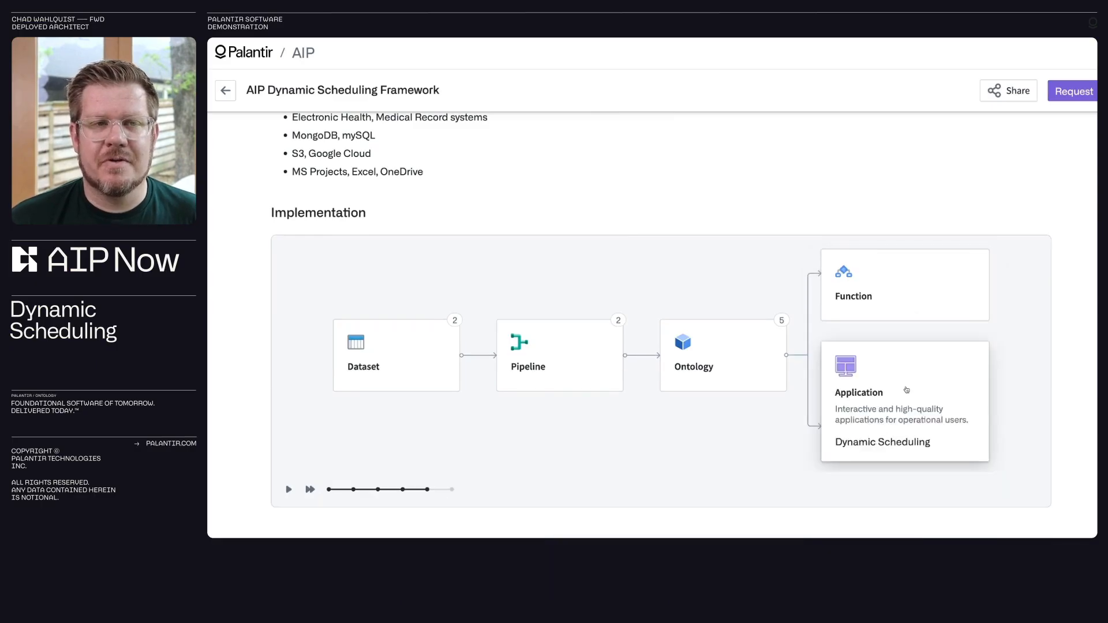
scroll(907, 390, "down", 1)
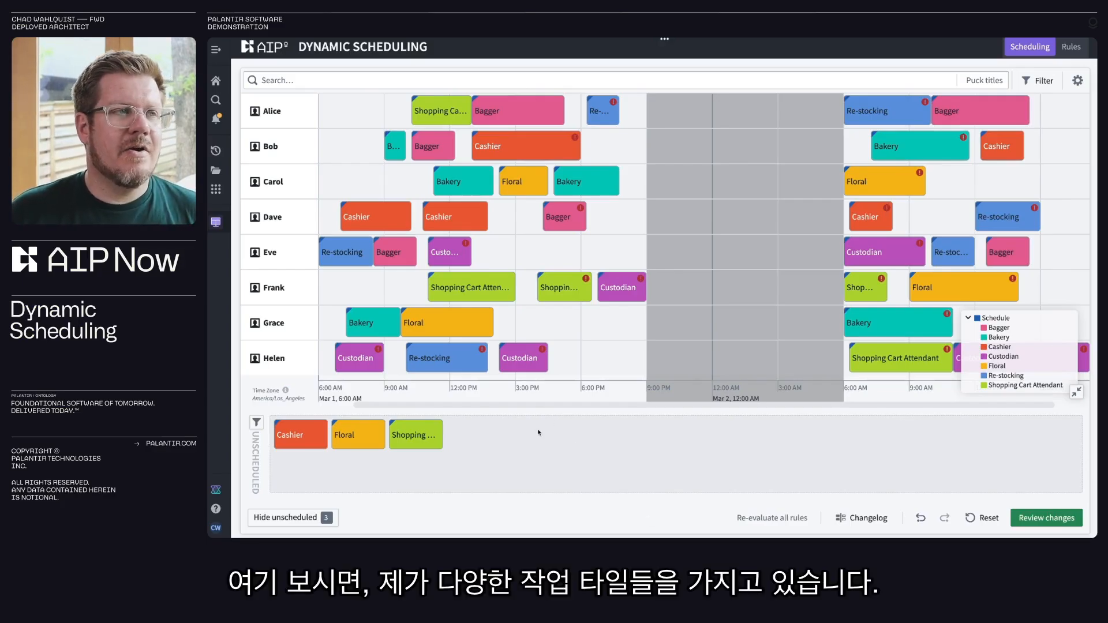
Assign the unscheduled Shopping Cart Attendant task to the fifth employee on Mar 1, 2024 and extend its start back to 1:15 PM
left_click(421, 431)
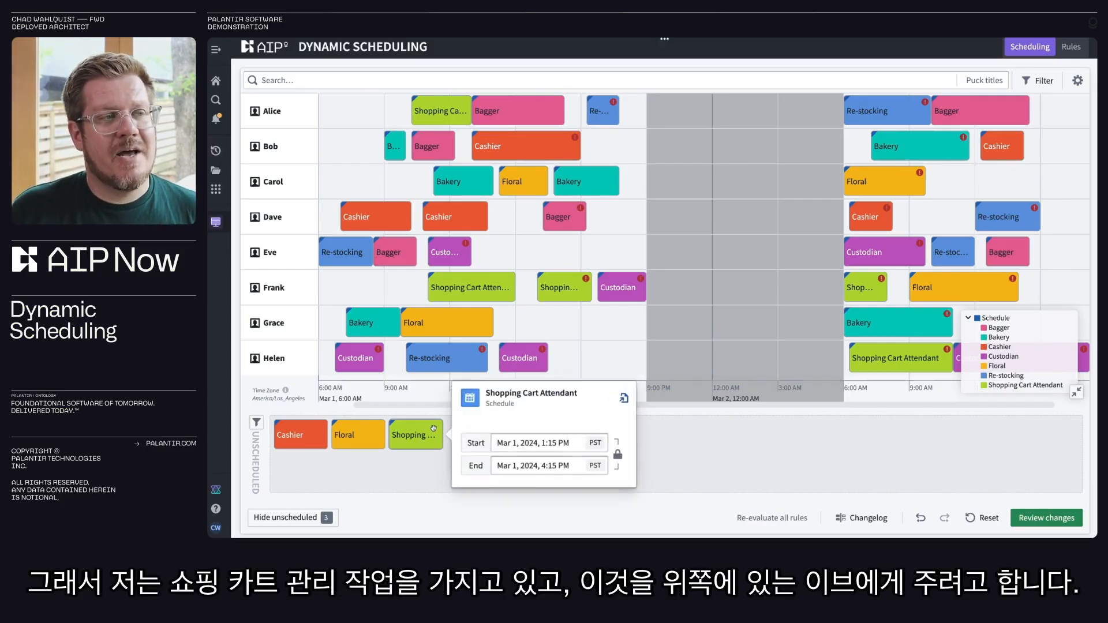
left_click_drag(423, 431, 549, 253)
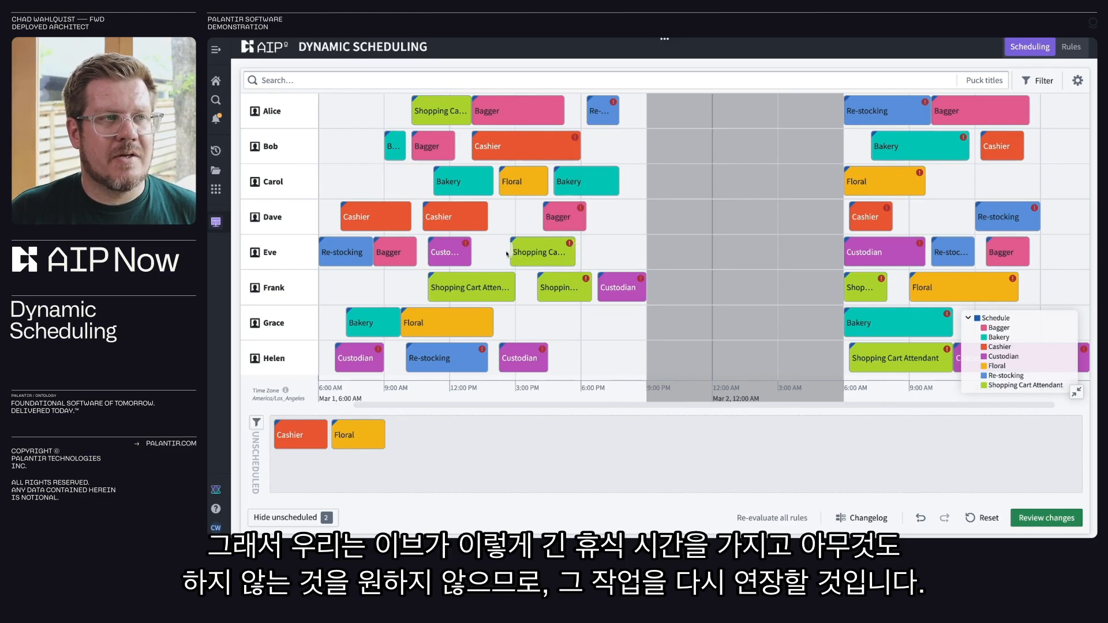
left_click_drag(507, 254, 477, 253)
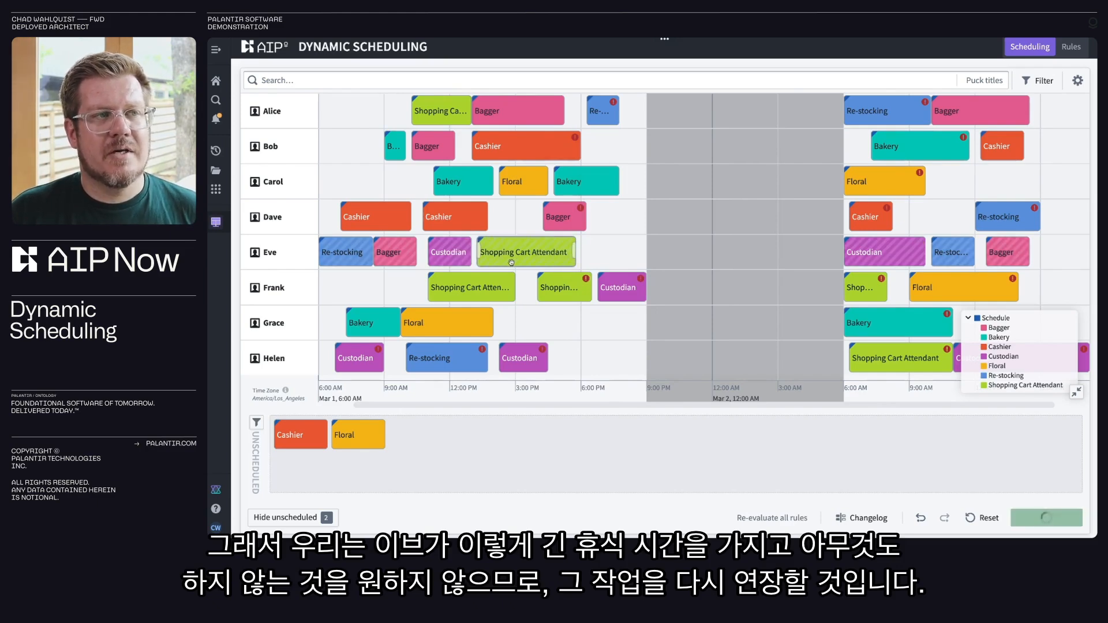
Review the rule evaluations of the fifth employee's Shopping Cart Attendant task and open the configured rules
mouse_move(512, 263)
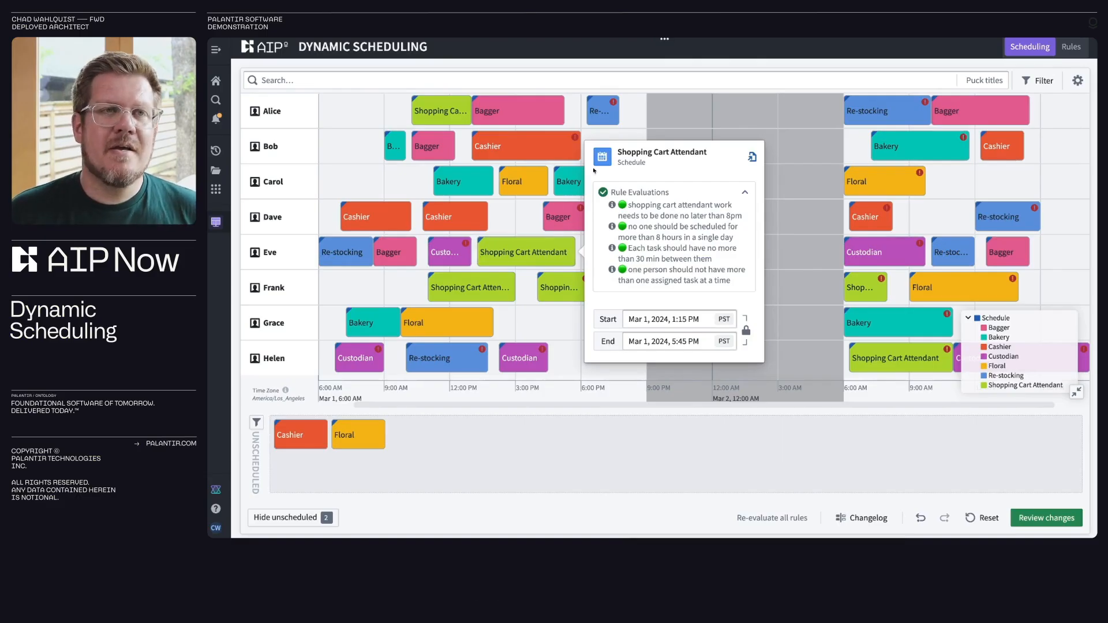
left_click(1066, 50)
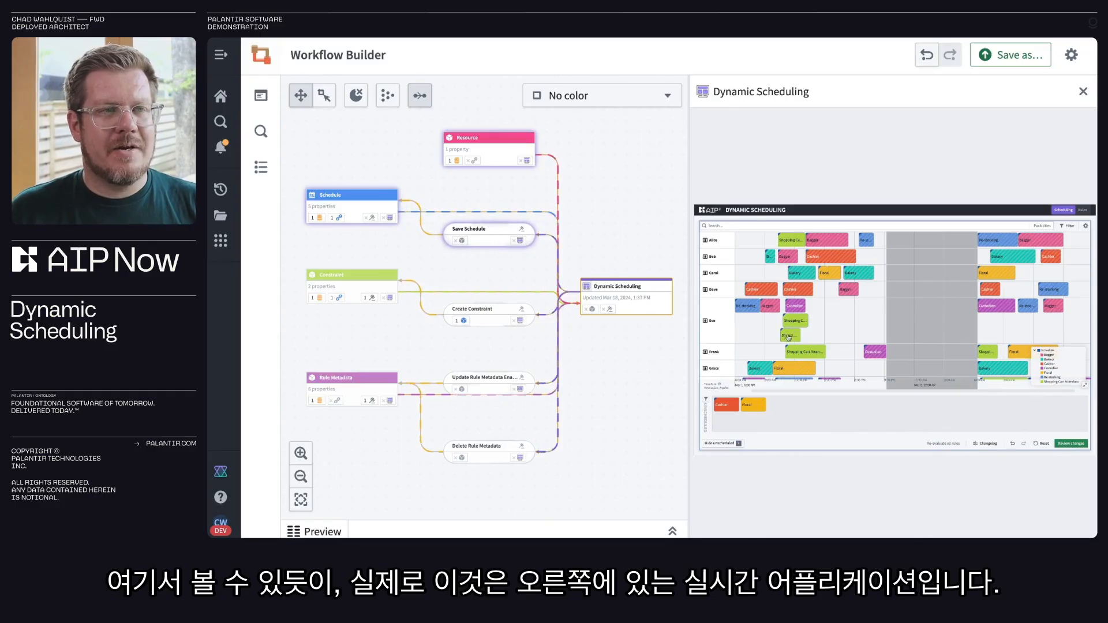
In Workflow Builder's live scheduling app, move the fifth employee's lower Shopping Cart Attendant task back to the unscheduled area
left_click(813, 412)
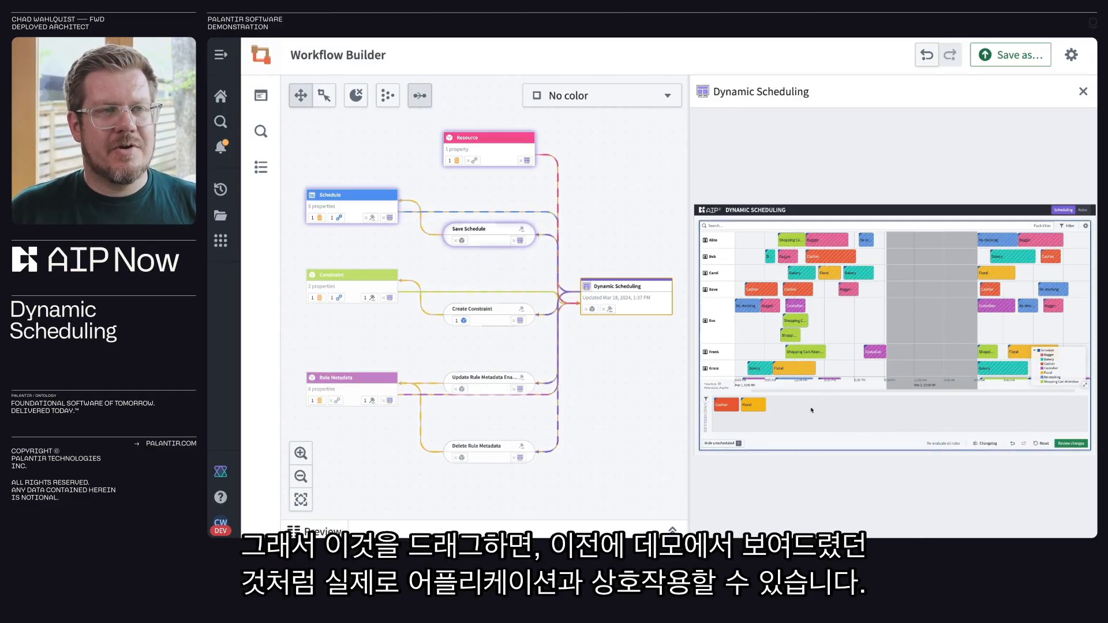
left_click_drag(790, 333, 787, 404)
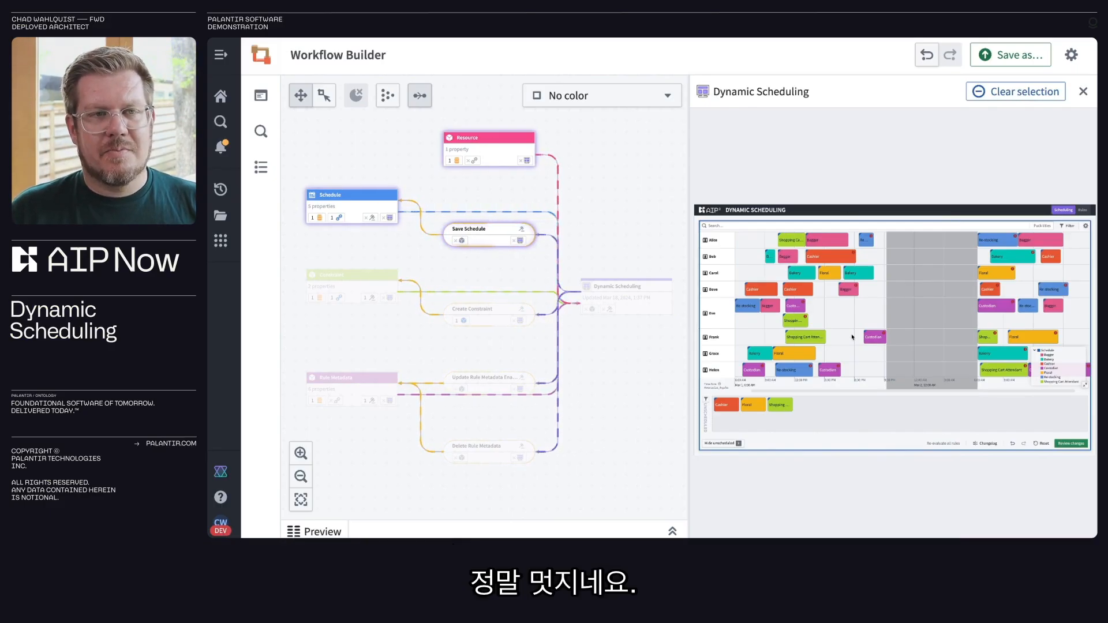
Show the rules in the live app and trace which workflow action the rule-creation controls use
left_click(1084, 211)
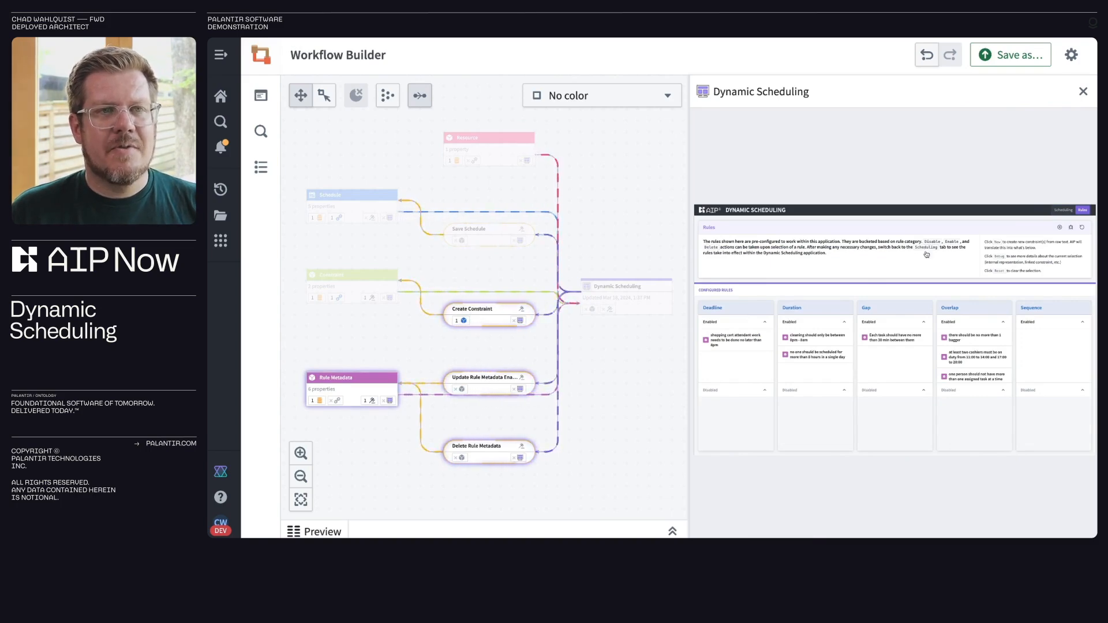
left_click(1060, 229)
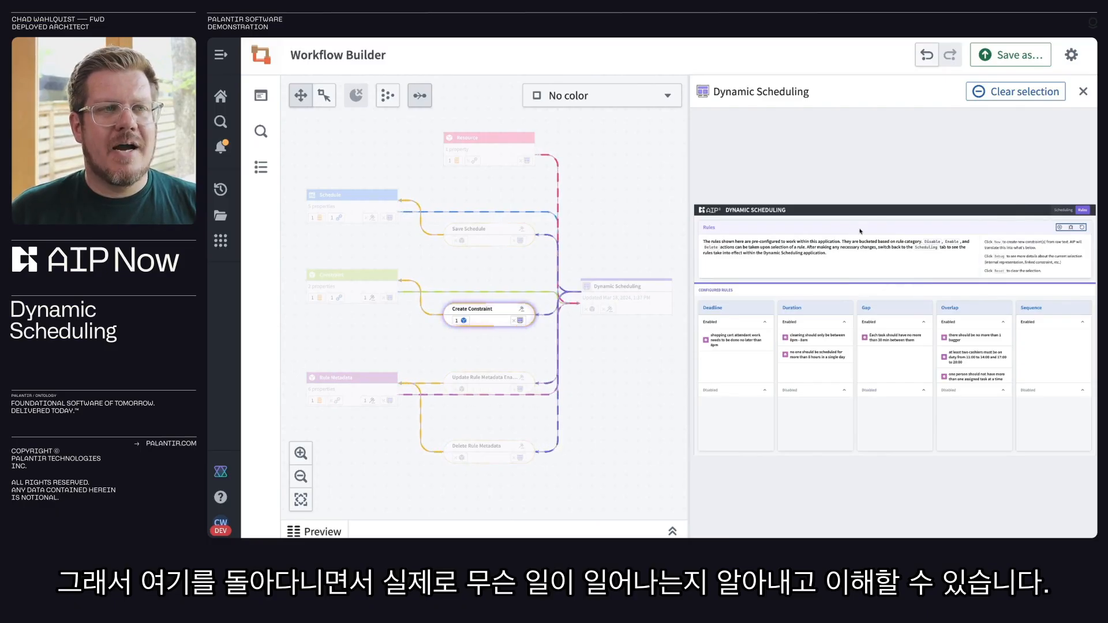
Preview the data behind the Constraint and Schedule objects in the workflow graph
key("ctrl+a")
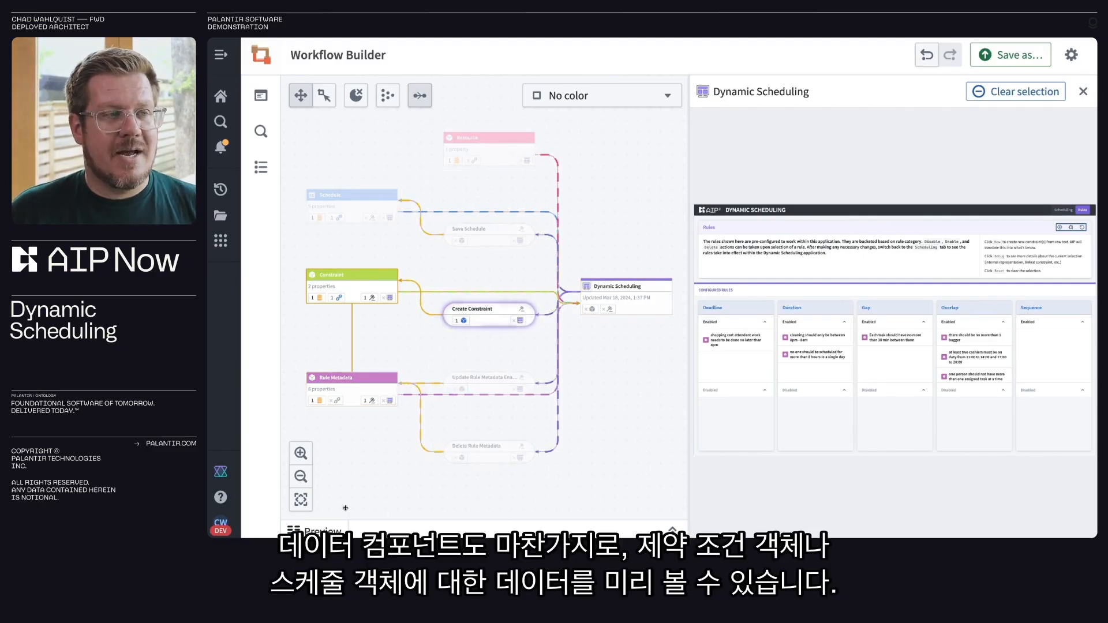
left_click(336, 528)
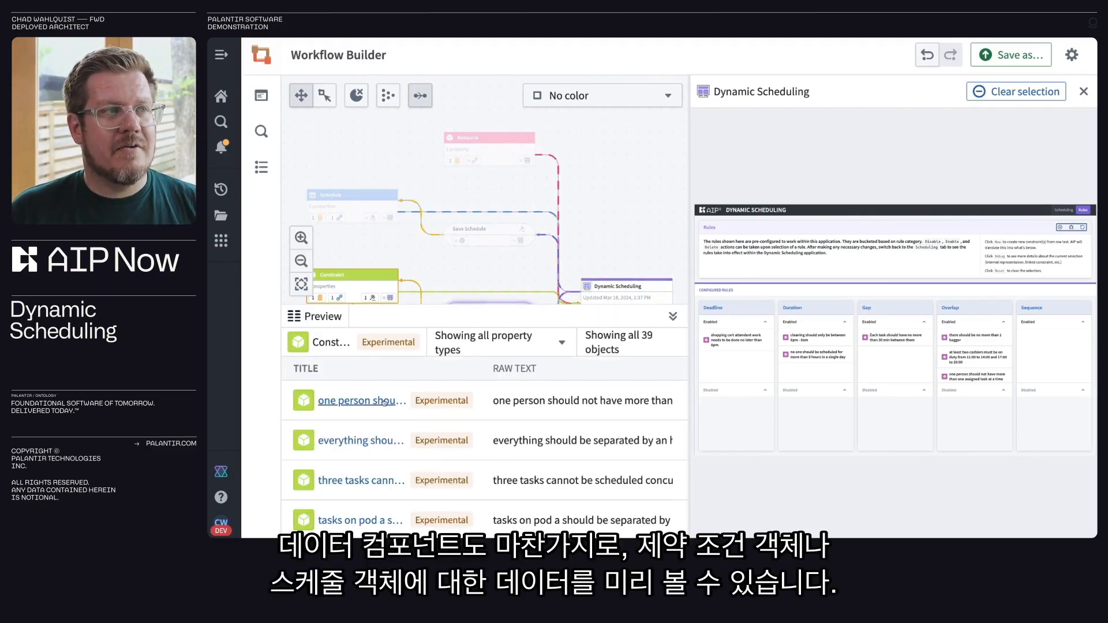
left_click(347, 199)
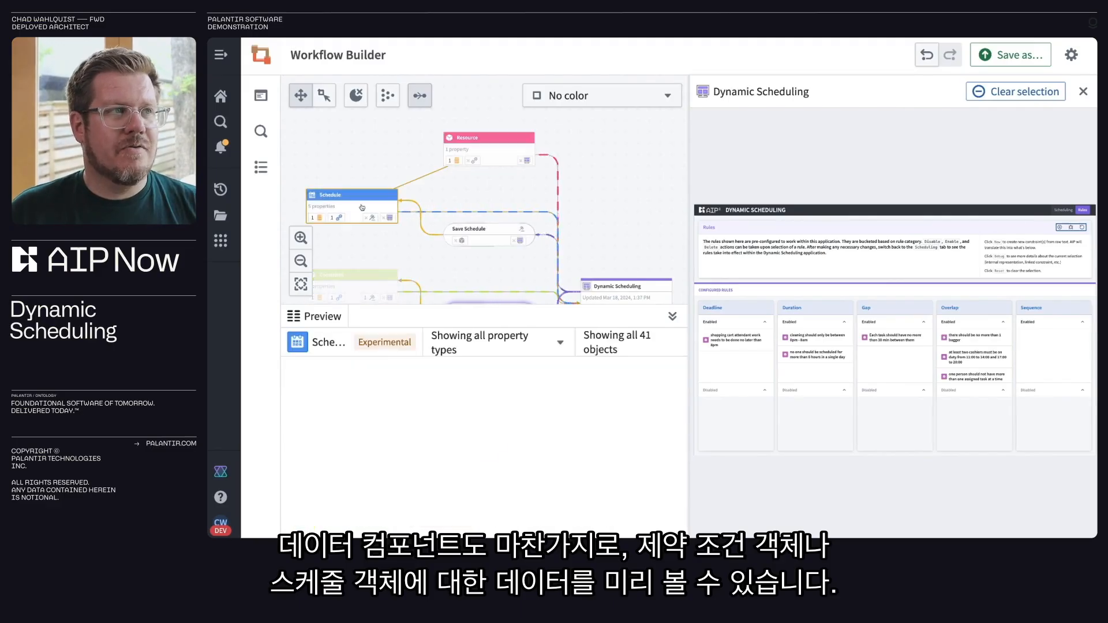
Inspect the Create Constraint action's log and view the details of the Apr 16, 2024, 12:09 PM entry
scroll(447, 229, "down", 2)
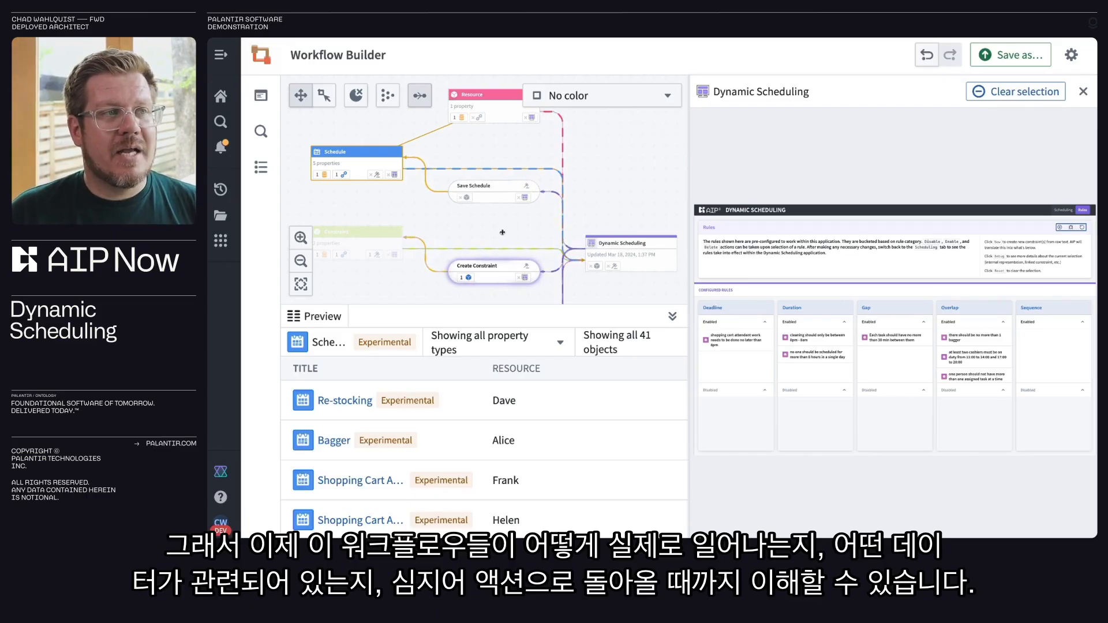
left_click(502, 276)
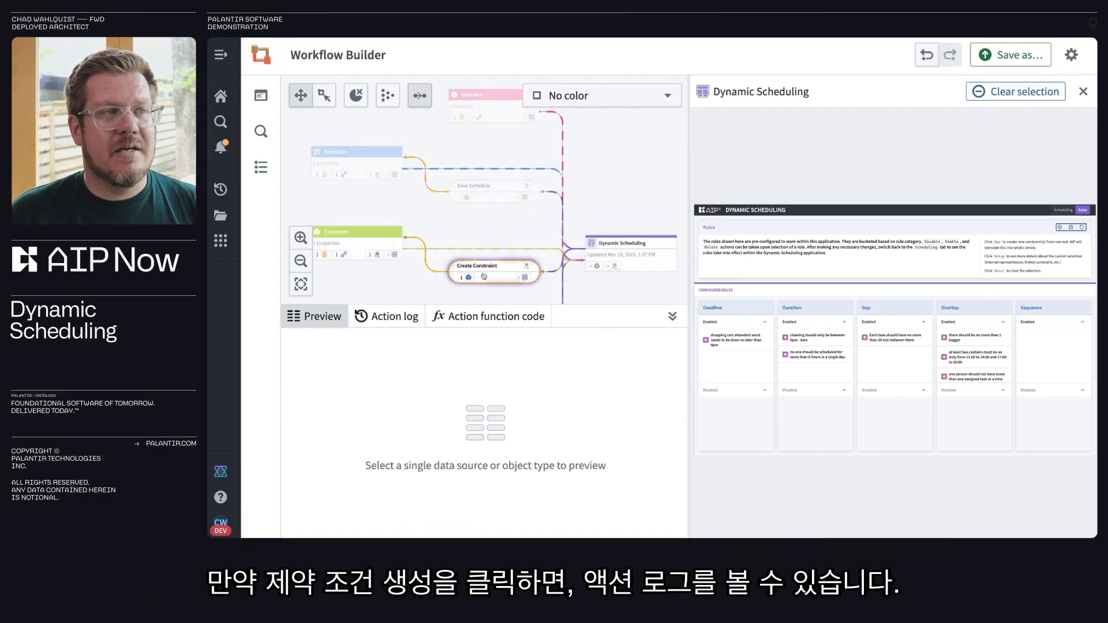
left_click(392, 316)
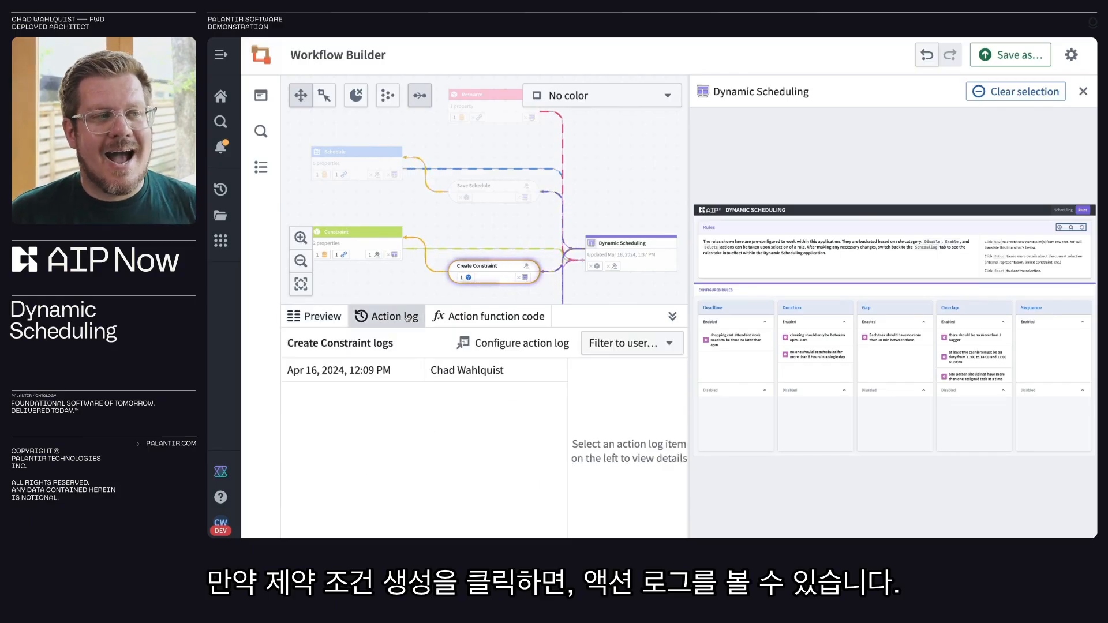
left_click(382, 370)
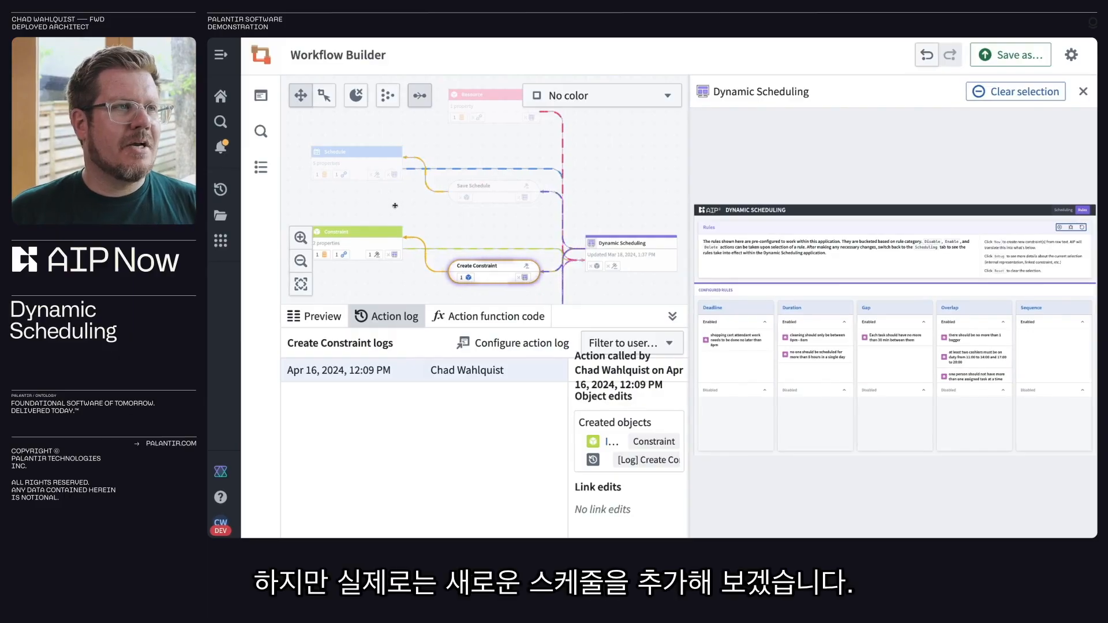
Reveal the dataset behind the Schedule object in the workflow graph and open demo_schedule_grocery
left_click_drag(395, 205, 437, 214)
left_click(673, 316)
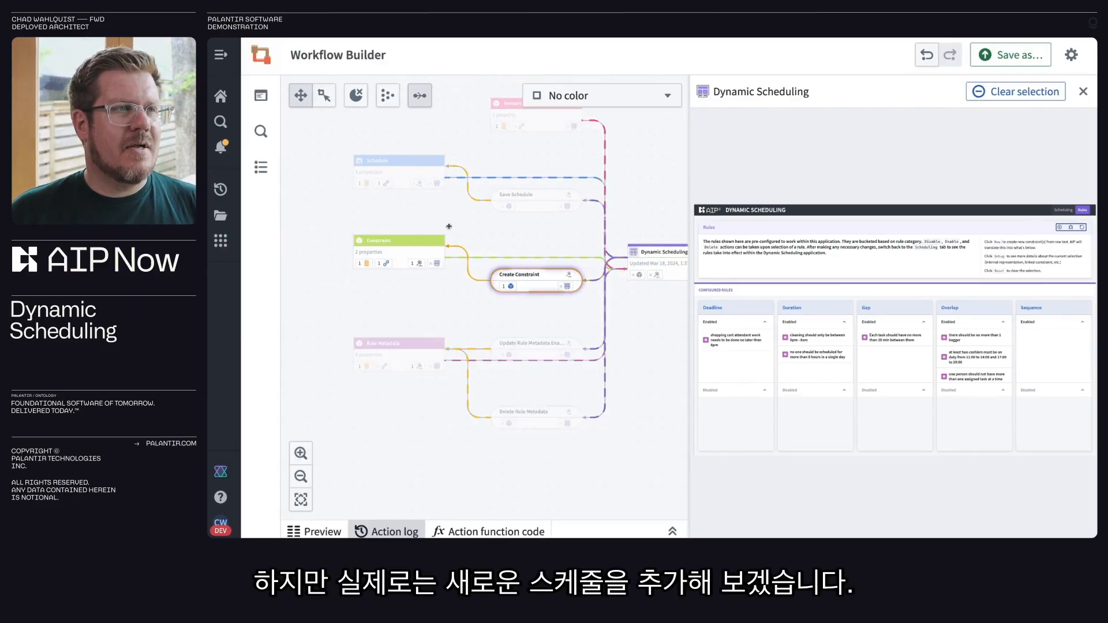
left_click(364, 184)
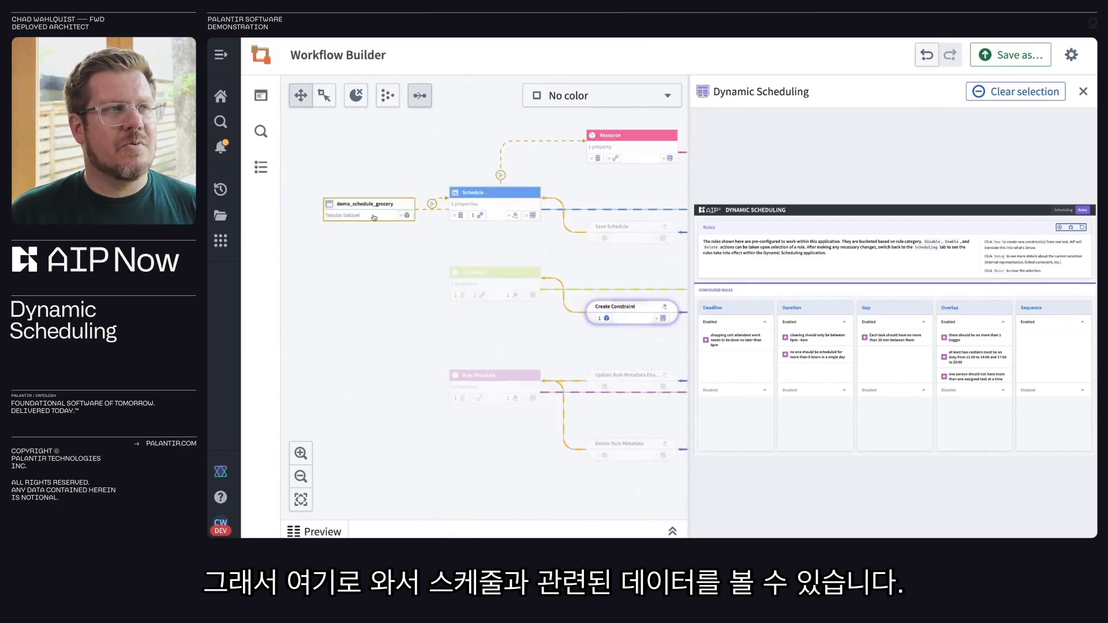
right_click(374, 218)
left_click(423, 233)
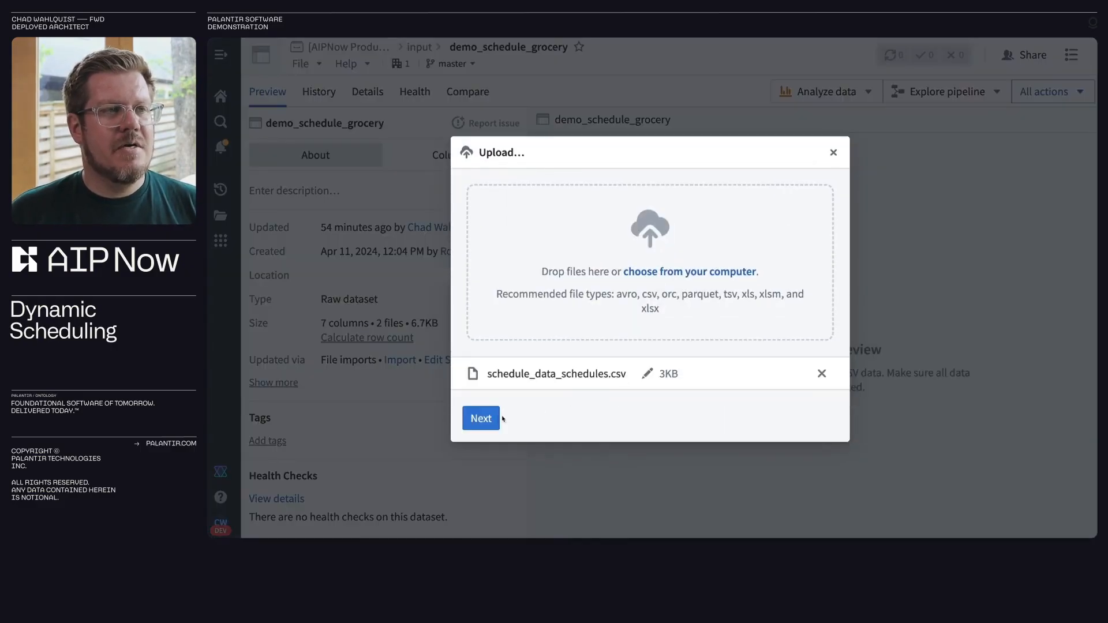
Import and validate schedule_data_schedules.csv into the demo_schedule_grocery dataset using Replace by filename
left_click(488, 419)
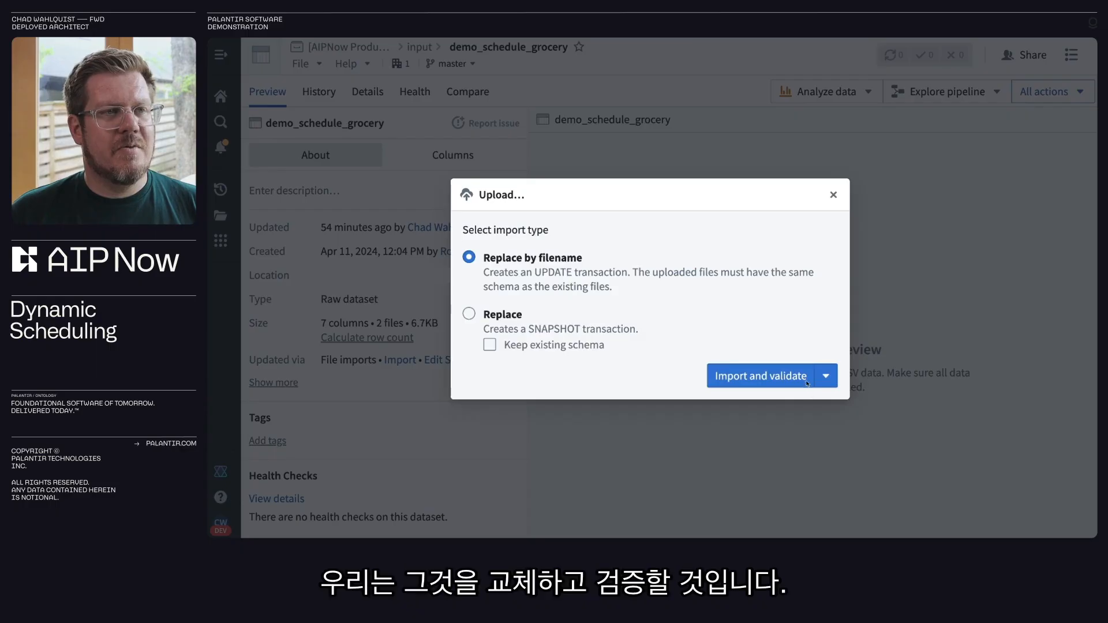
left_click(797, 377)
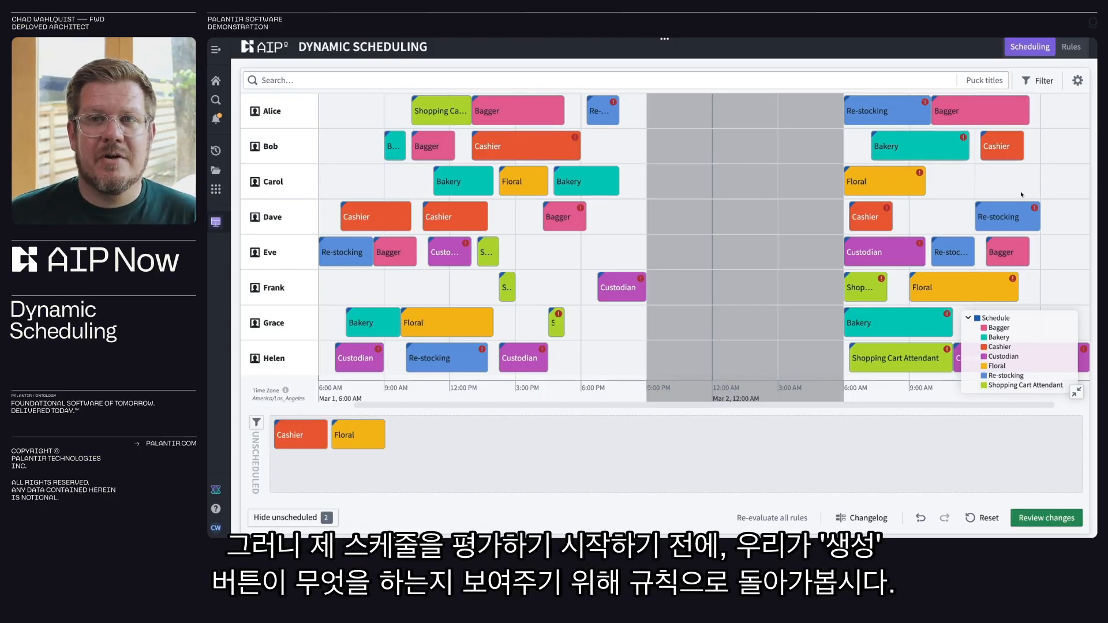
In Dynamic Scheduling, create the constraint "No one should work as a Shopping Cart Attendant for longer than 60 minutes at a time"
left_click(1071, 46)
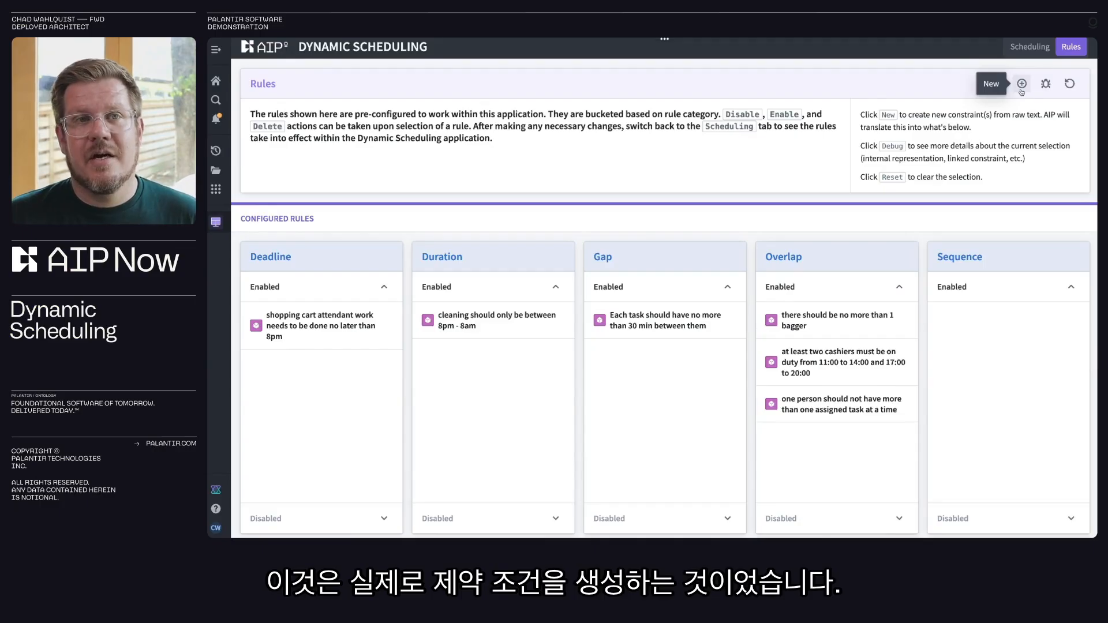
left_click(1022, 84)
type("No one should work as a Shopping Cart Attendant for longer than 60 minutes at a time")
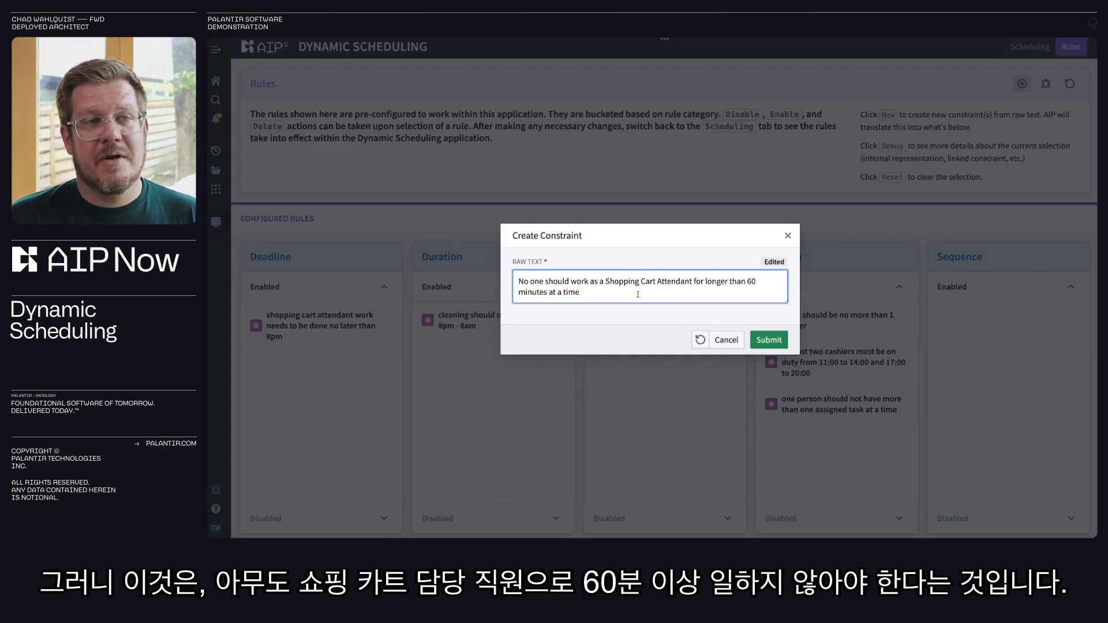
left_click(769, 340)
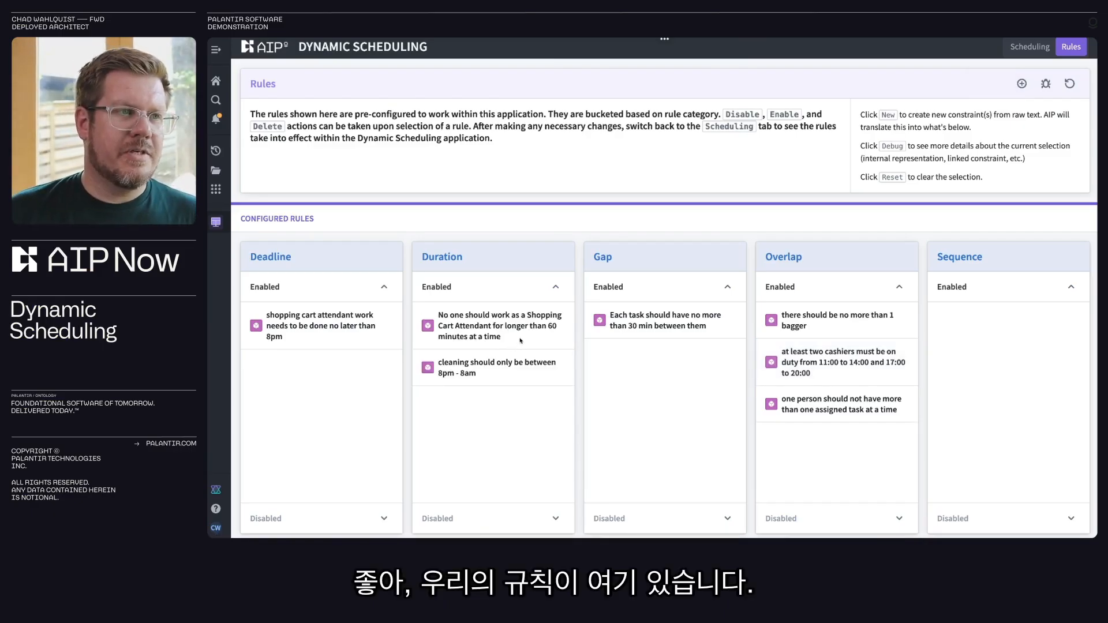
Inspect the debug details of the 60-minute Shopping Cart Attendant rule, including its JSON and type, and close them
left_click(521, 341)
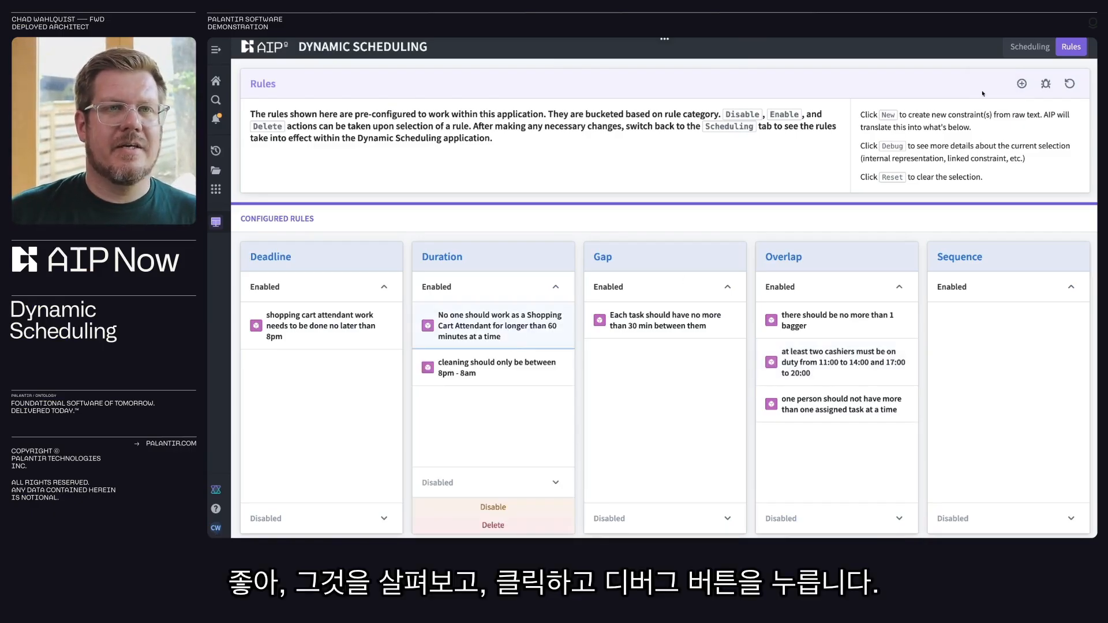
left_click(1045, 84)
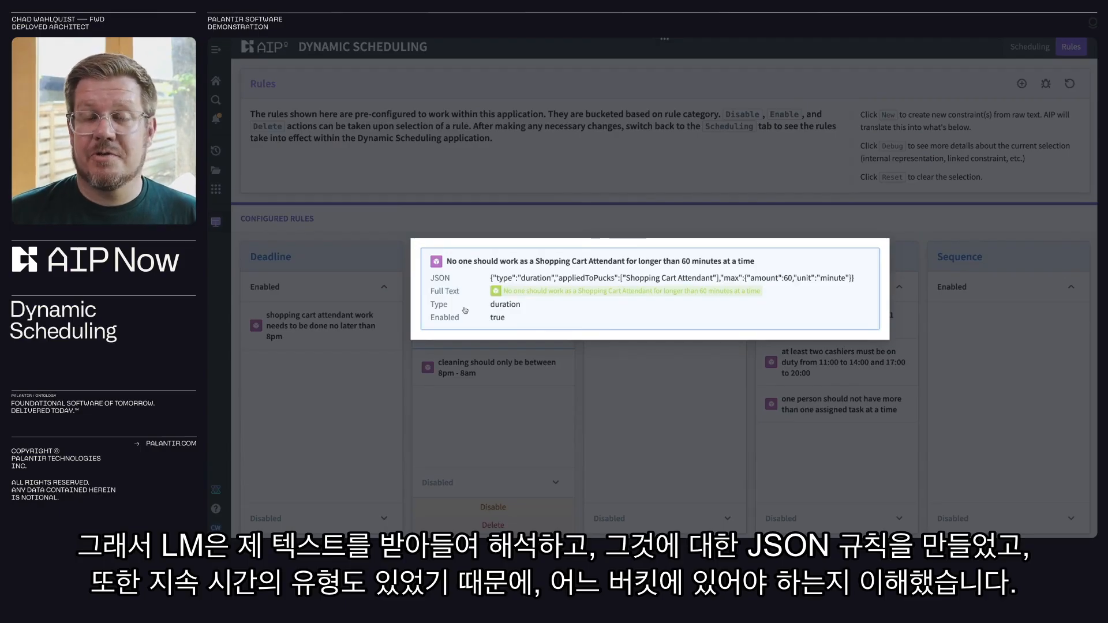
left_click(580, 219)
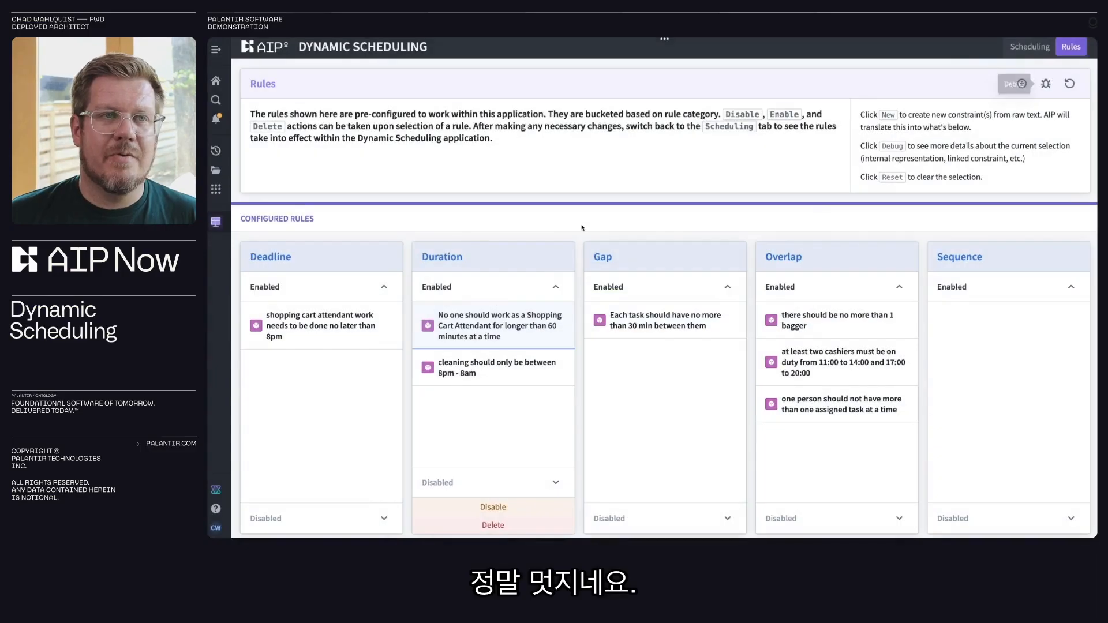
Return to the schedule and inspect the rule evaluations of the March 1 Shopping Cart Attendant task running from 4:30 PM to 7:45 PM
left_click(1030, 47)
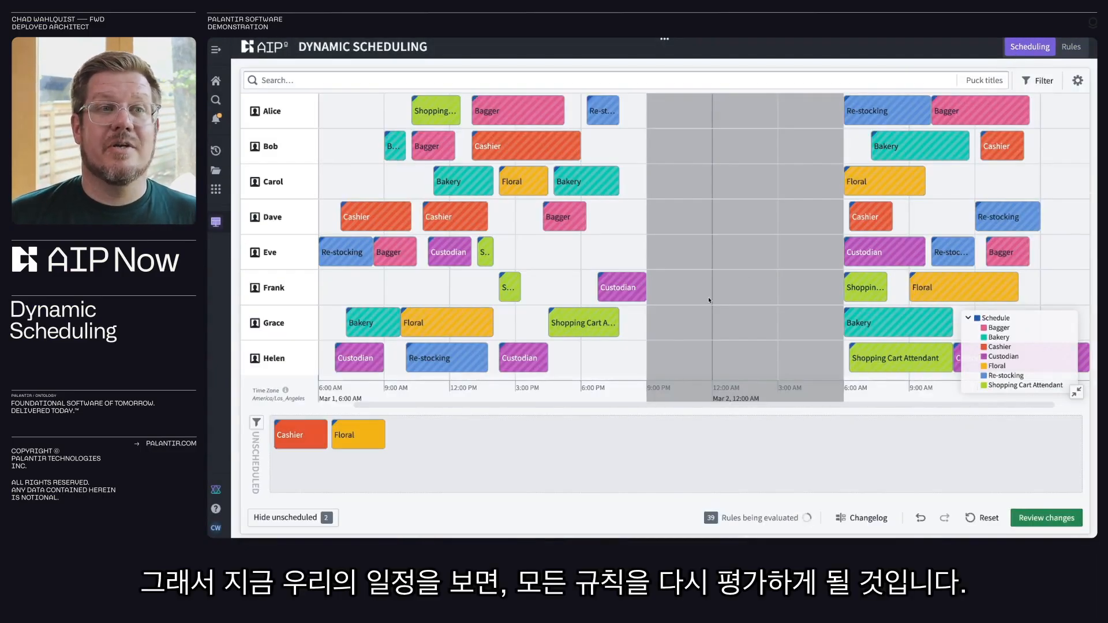
left_click(612, 315)
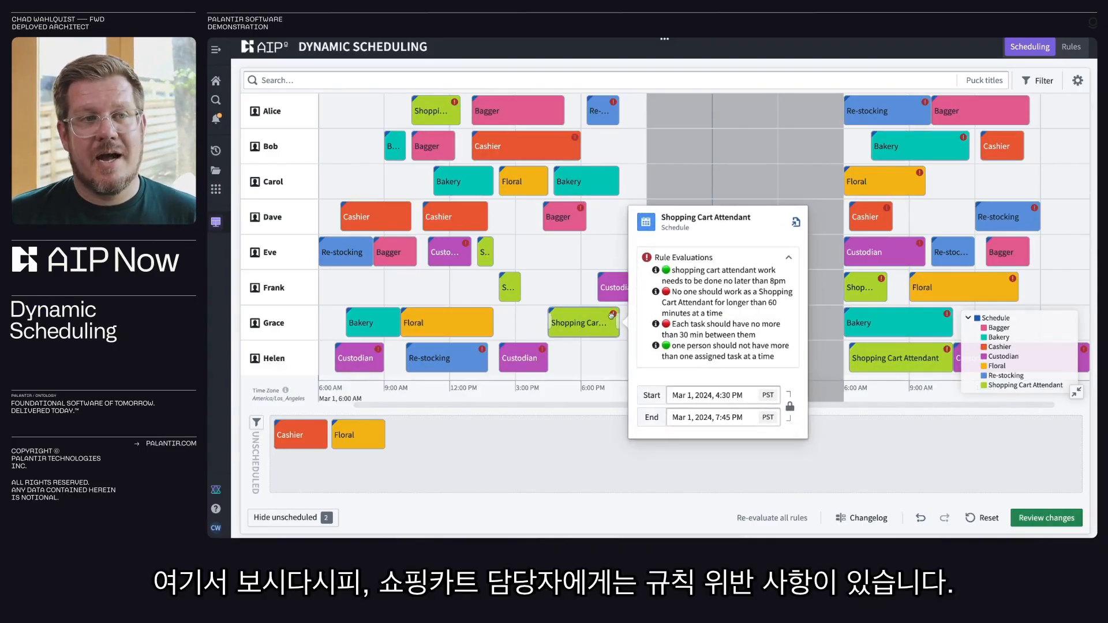
left_click(612, 316)
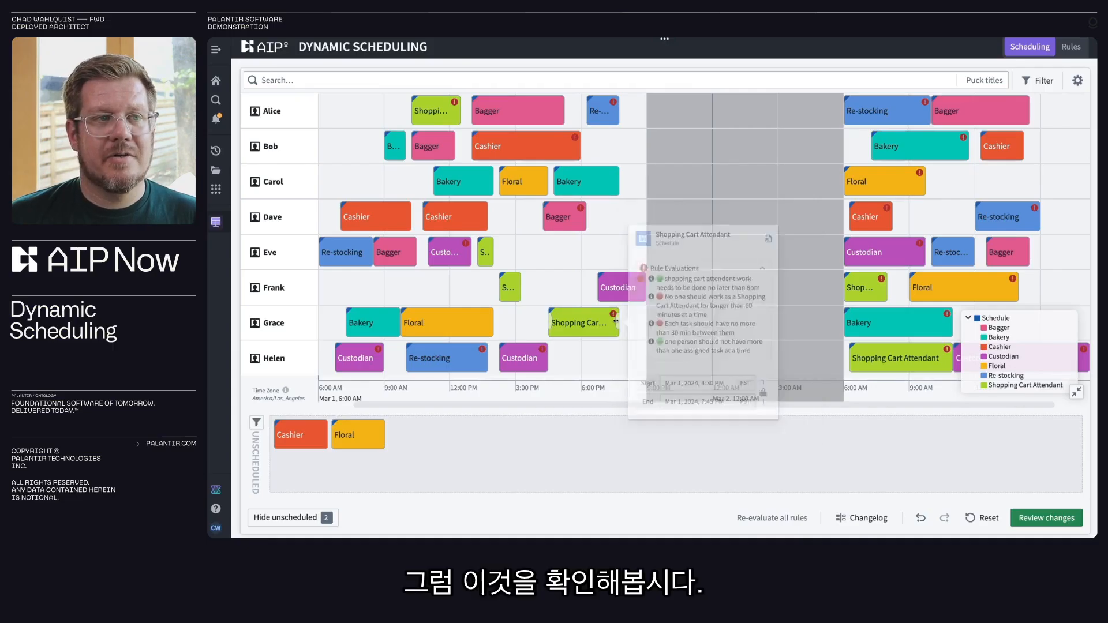
Shorten the 4:30 PM Shopping Cart Attendant task to one hour, move it to 2:00–3:00 PM directly after the same employee's Floral task, and check its rules
left_click_drag(618, 323, 570, 324)
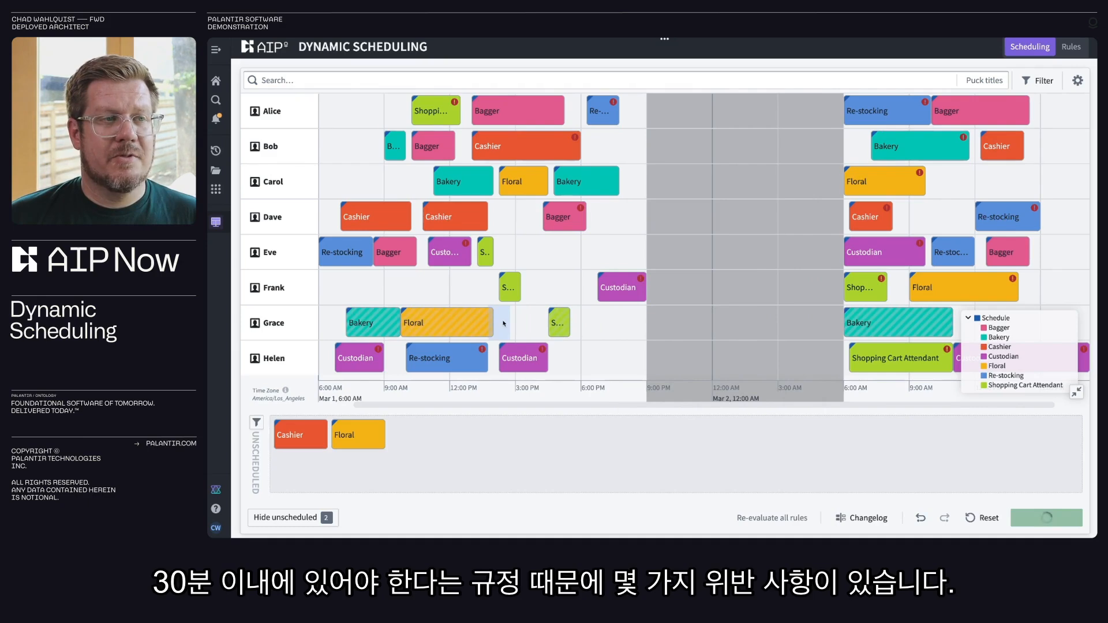
left_click_drag(508, 324, 507, 325)
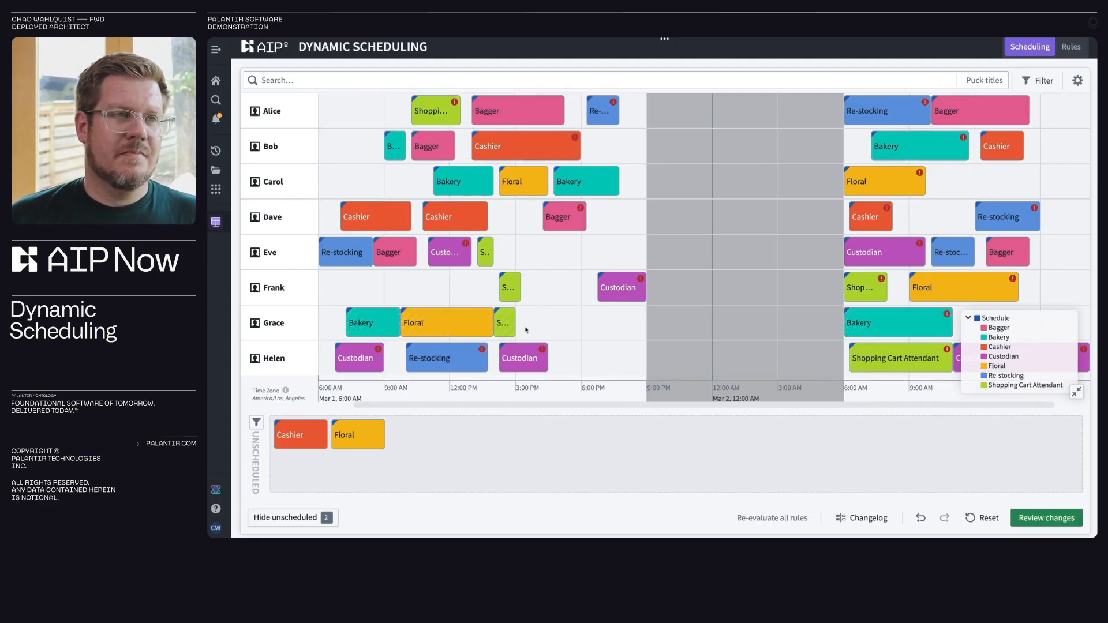
left_click(506, 323)
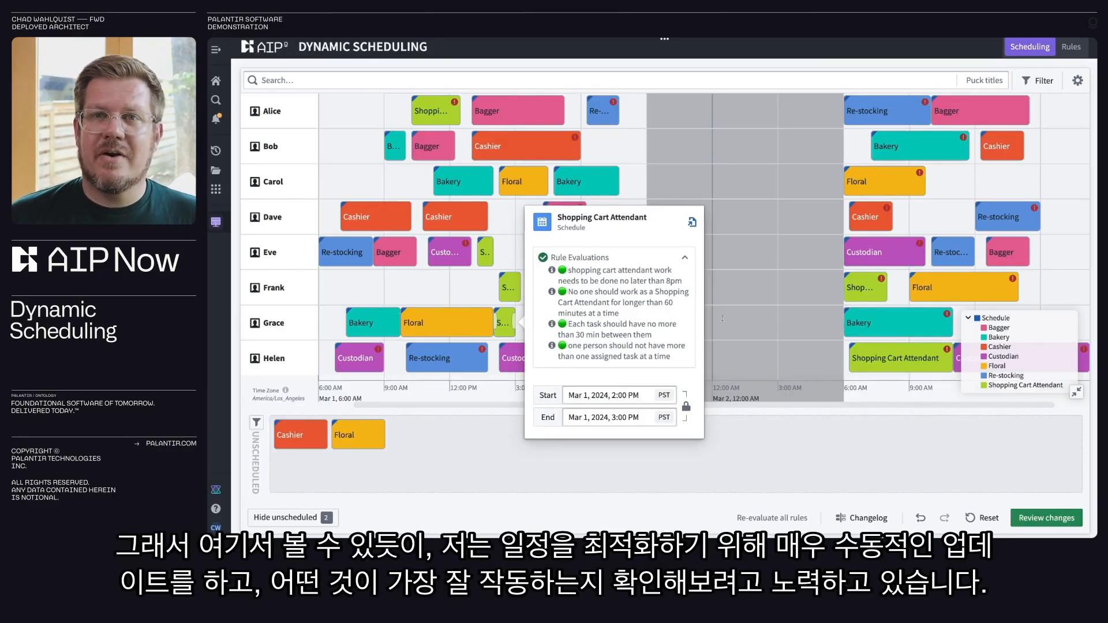
left_click(749, 316)
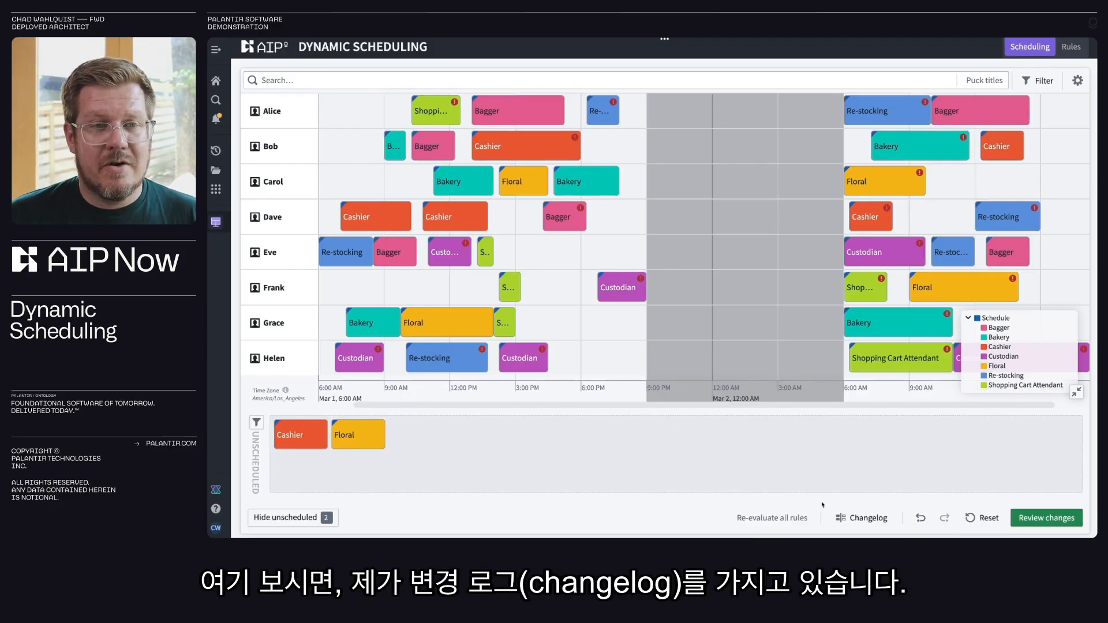
Review the staged schedule changes in the changelog and through to the end of the Review changes confirmation list
left_click(861, 518)
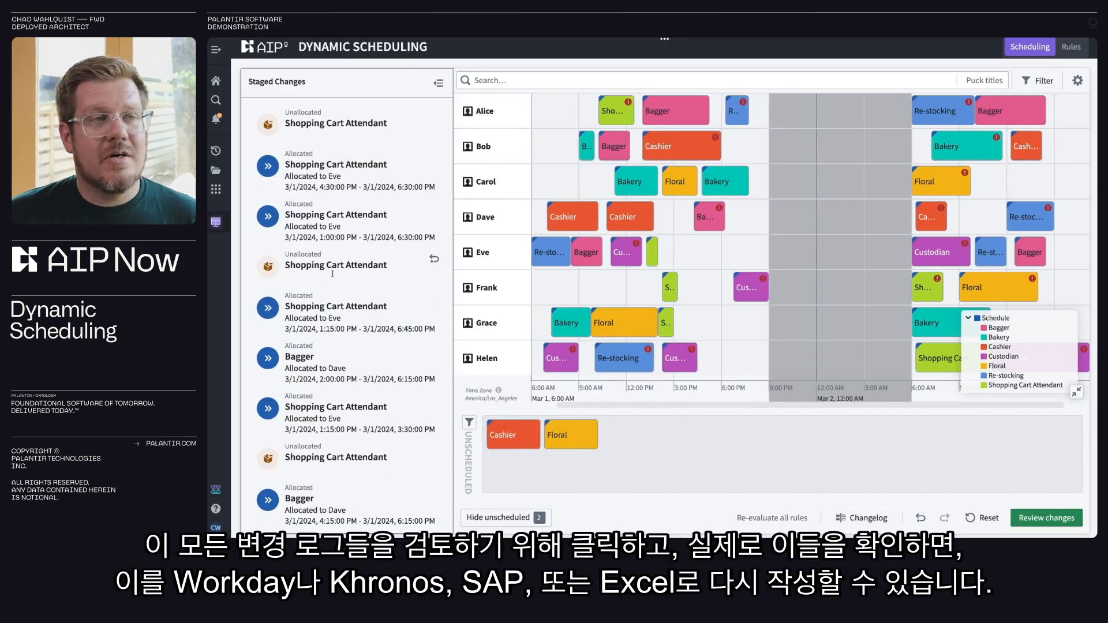
scroll(338, 282, "down", 10)
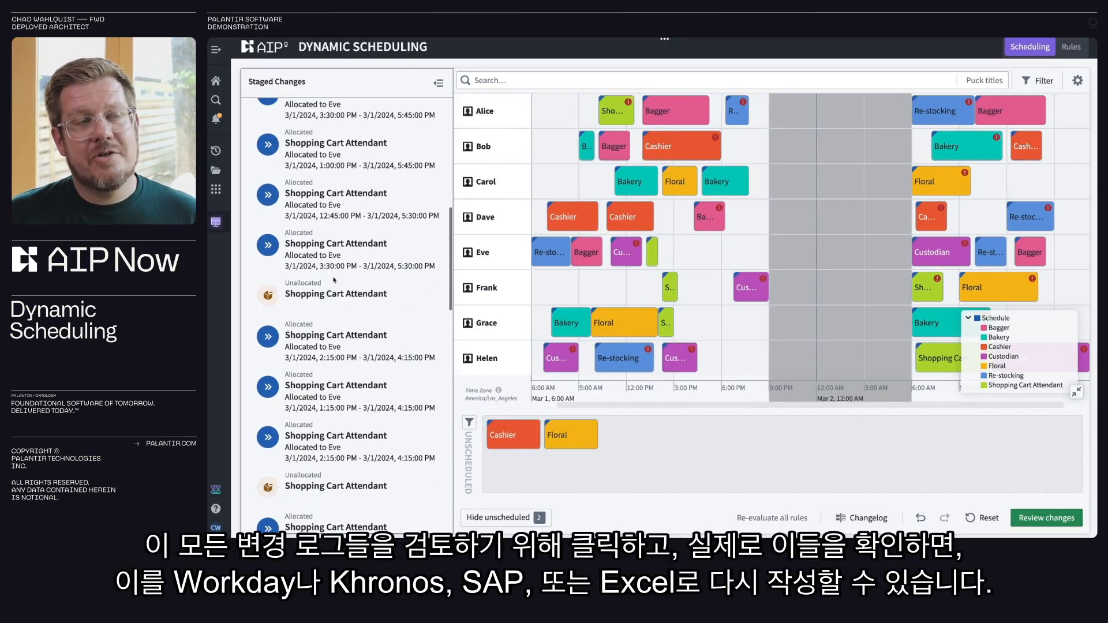
left_click(1047, 517)
scroll(767, 325, "down", 5)
scroll(767, 325, "down", 5)
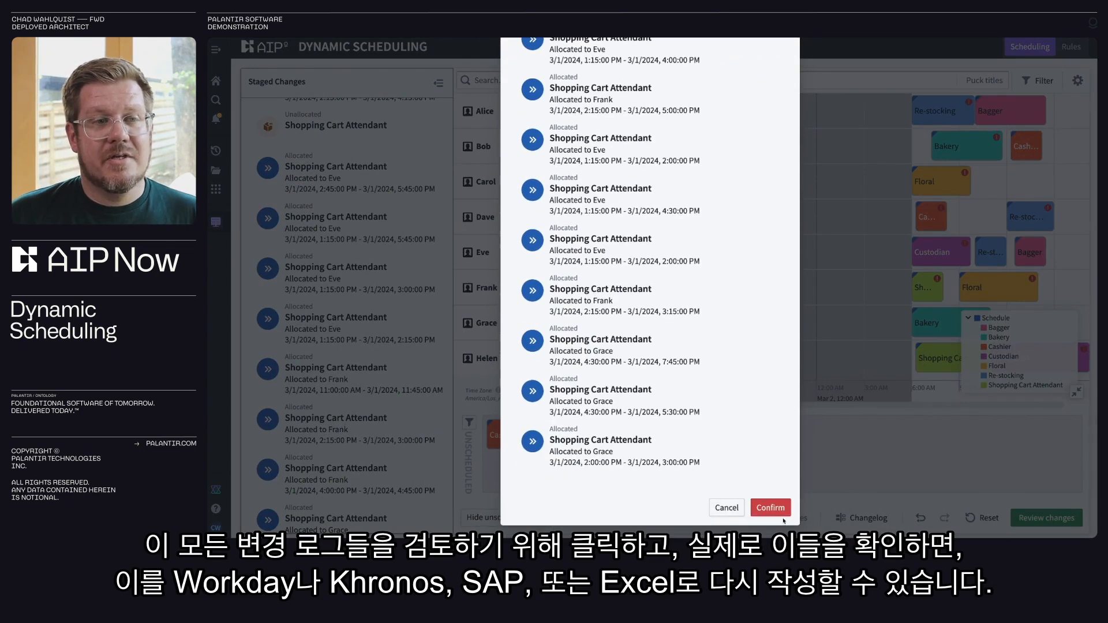